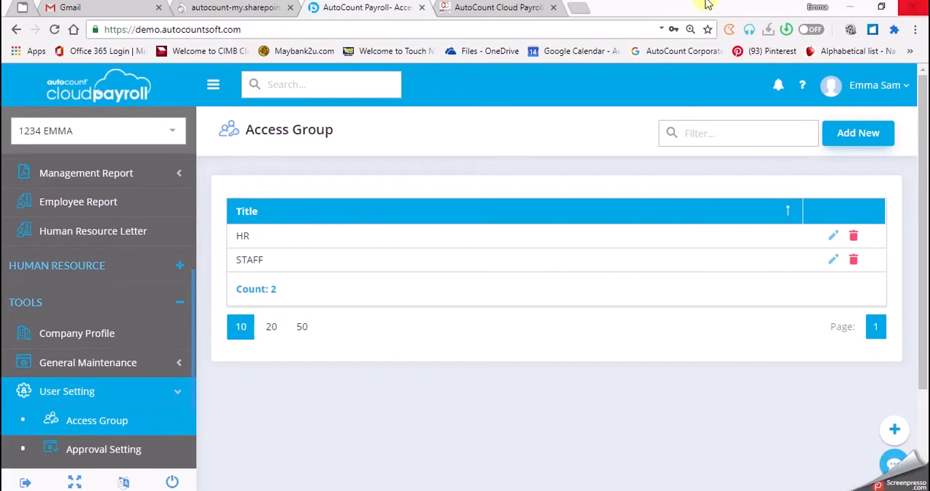
Step: Open User Maintenance in the Subscription Portal, expand the listed company and start adding a user to it
{"action": "left_click", "coordinate": [102, 97]}
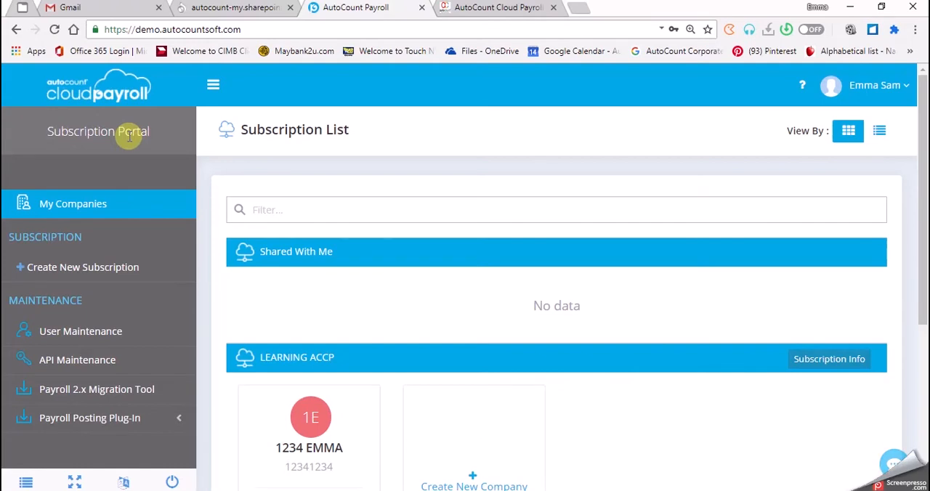
{"action": "left_click", "coordinate": [81, 333]}
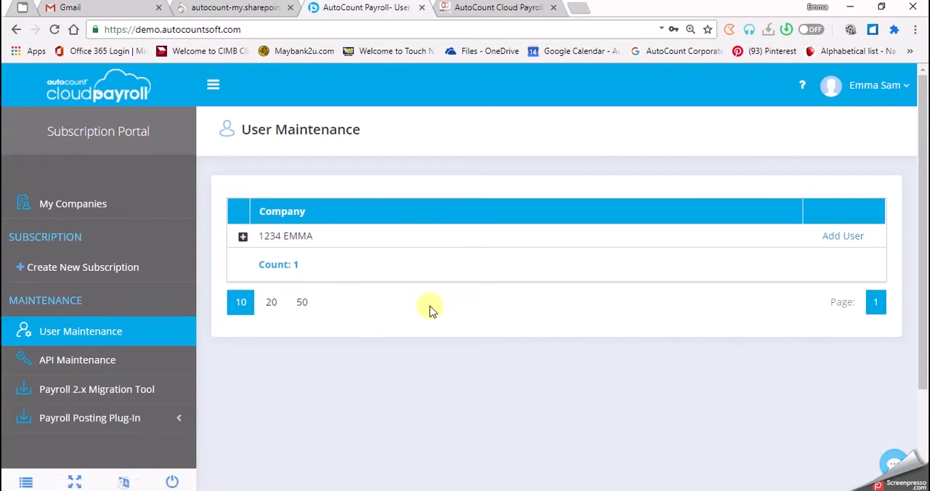
{"action": "left_click", "coordinate": [243, 236]}
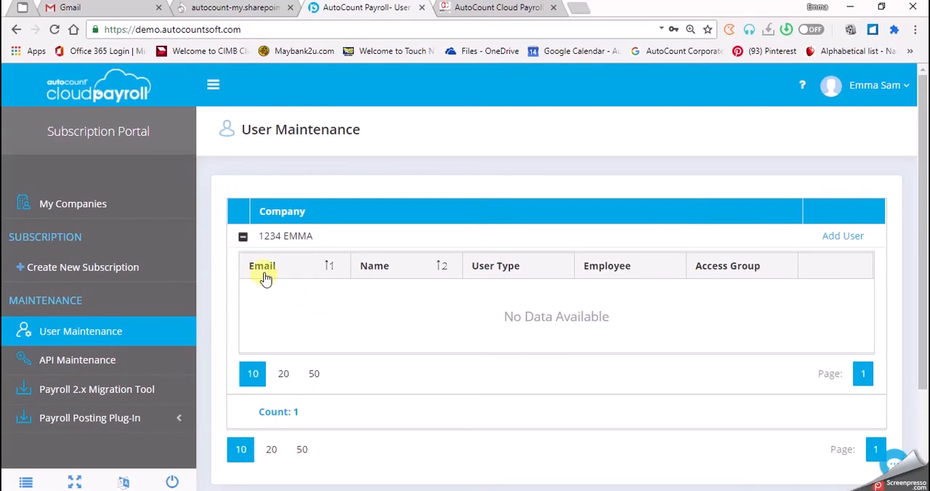
{"action": "left_click", "coordinate": [847, 240]}
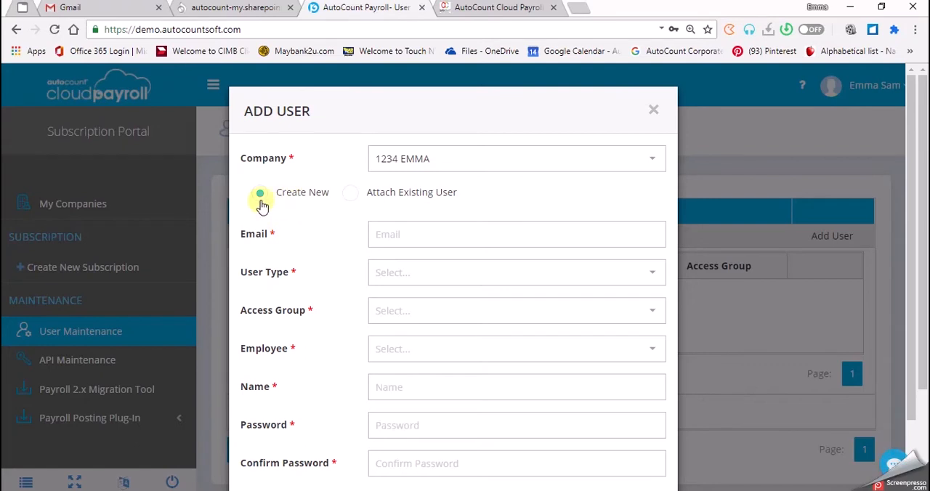
Step: Examine the Create New user form, including its email, name and password fields and the User Type and Employee choices
{"action": "left_click", "coordinate": [458, 234]}
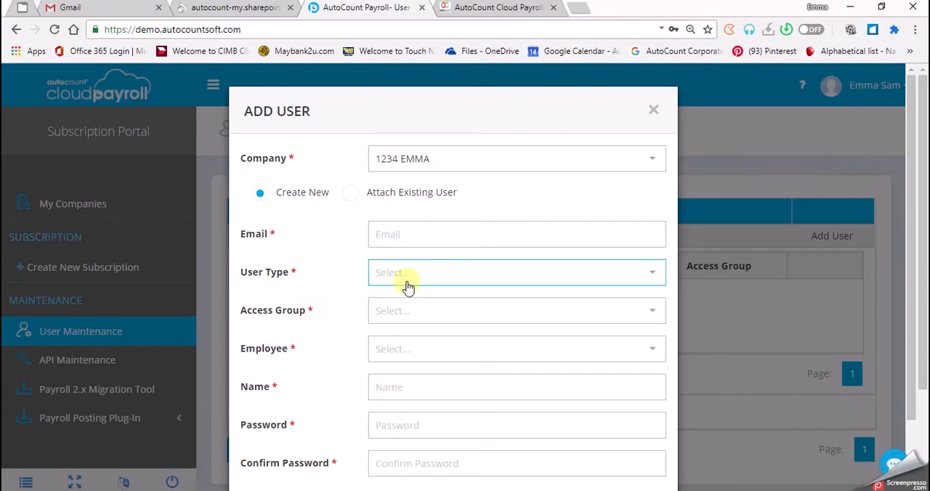
{"action": "scroll", "coordinate": [401, 267], "scroll_direction": "down", "scroll_amount": 2}
{"action": "scroll", "coordinate": [474, 430], "scroll_direction": "up", "scroll_amount": 2}
{"action": "left_click", "coordinate": [516, 455]}
{"action": "scroll", "coordinate": [527, 451], "scroll_direction": "down", "scroll_amount": 1}
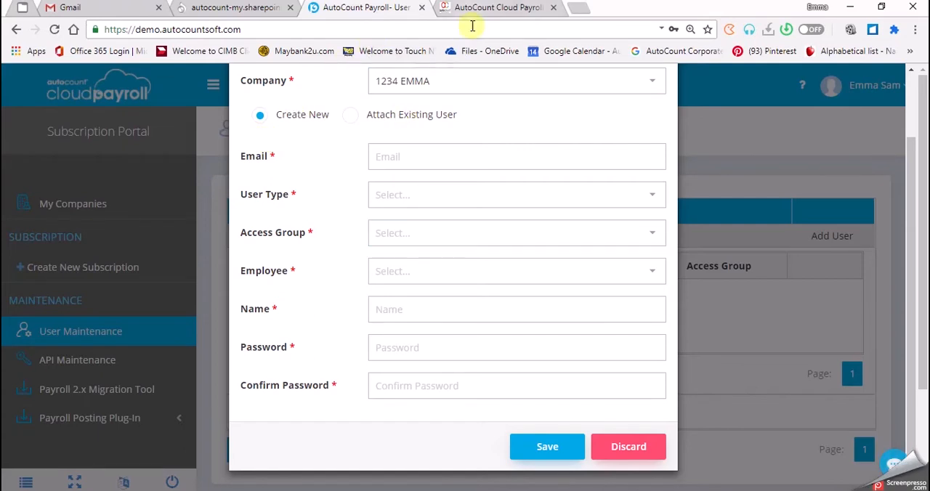
{"action": "scroll", "coordinate": [414, 160], "scroll_direction": "up", "scroll_amount": 2}
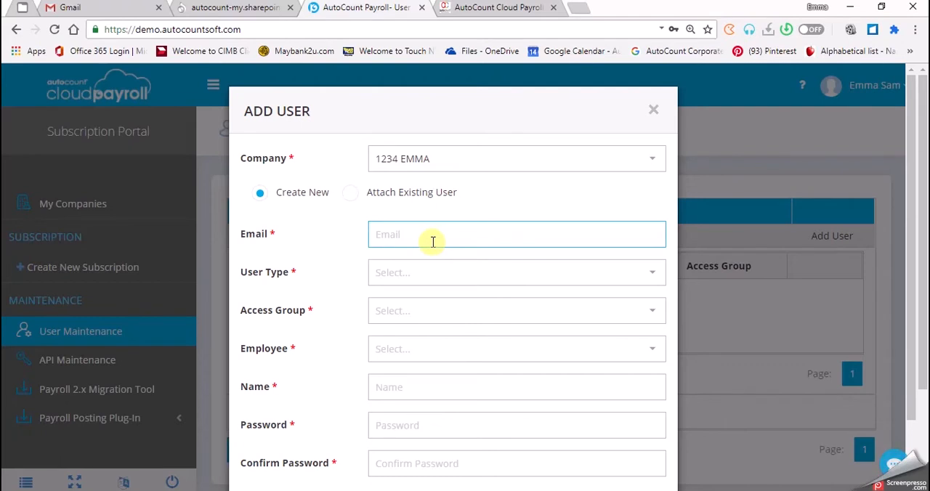
{"action": "left_click", "coordinate": [391, 282]}
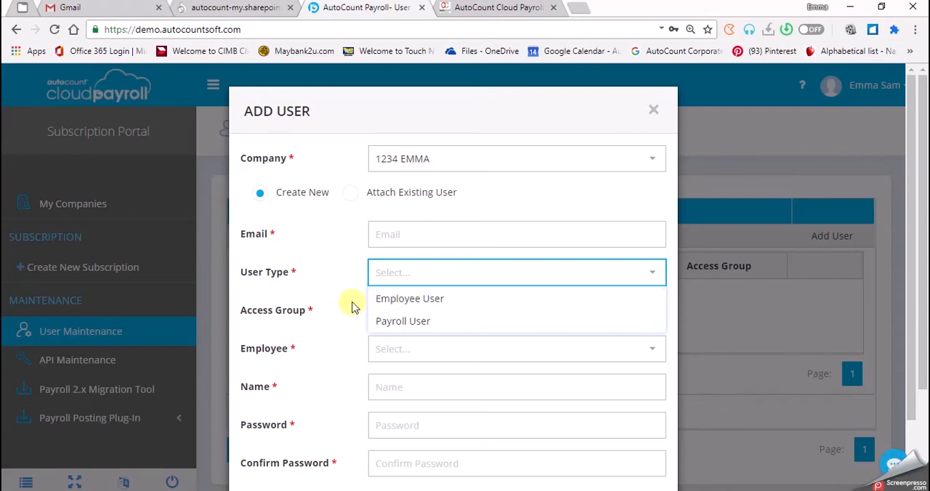
{"action": "left_click", "coordinate": [400, 354]}
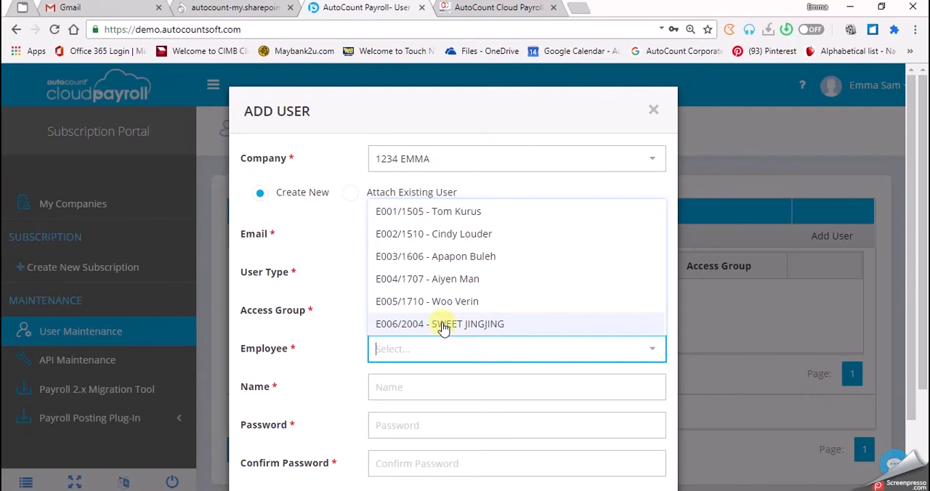
{"action": "left_click", "coordinate": [497, 385]}
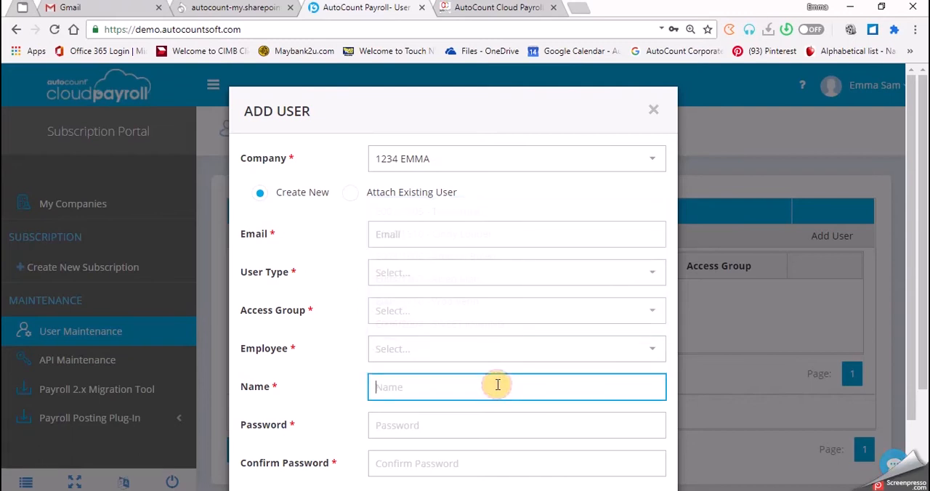
{"action": "left_click", "coordinate": [479, 432]}
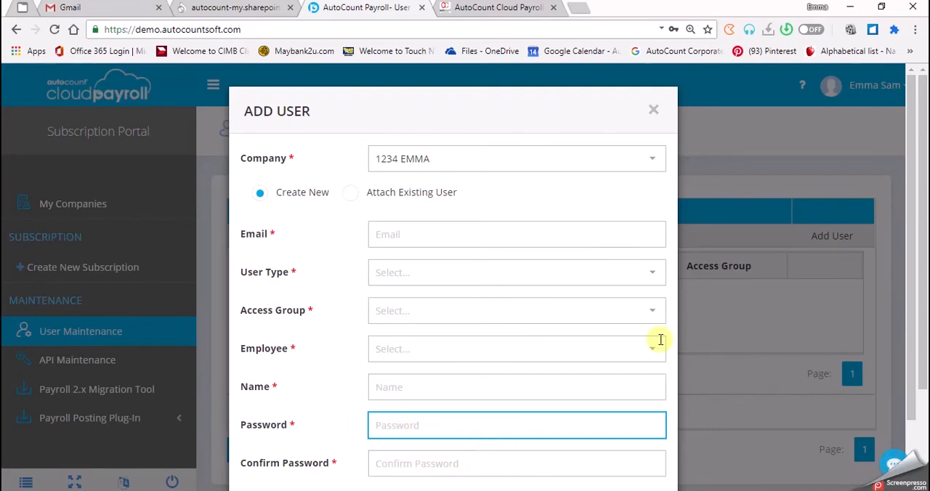
{"action": "mouse_move", "coordinate": [910, 299]}
{"action": "left_mouse_down"}
{"action": "mouse_move", "coordinate": [908, 347]}
{"action": "mouse_move", "coordinate": [916, 305]}
{"action": "left_mouse_up"}
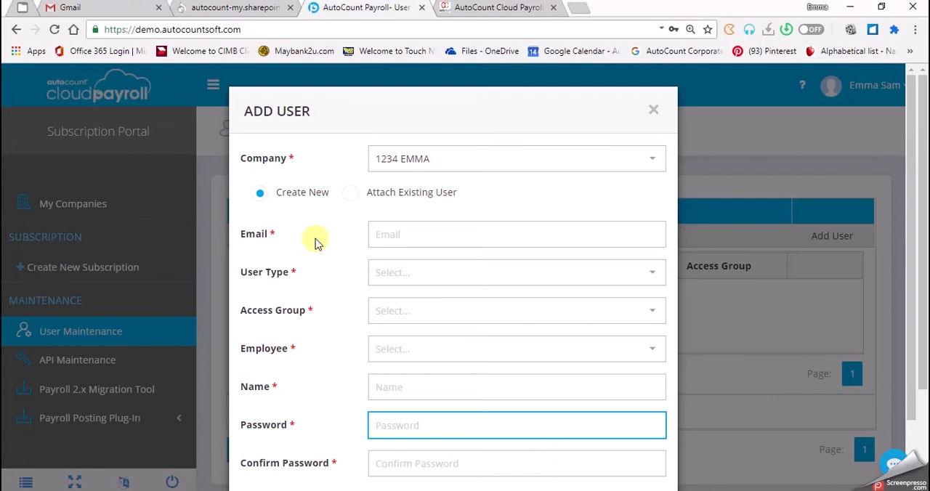
Step: Switch the new entry to Attach Existing User and enter the existing user's email address
{"action": "left_click", "coordinate": [353, 205]}
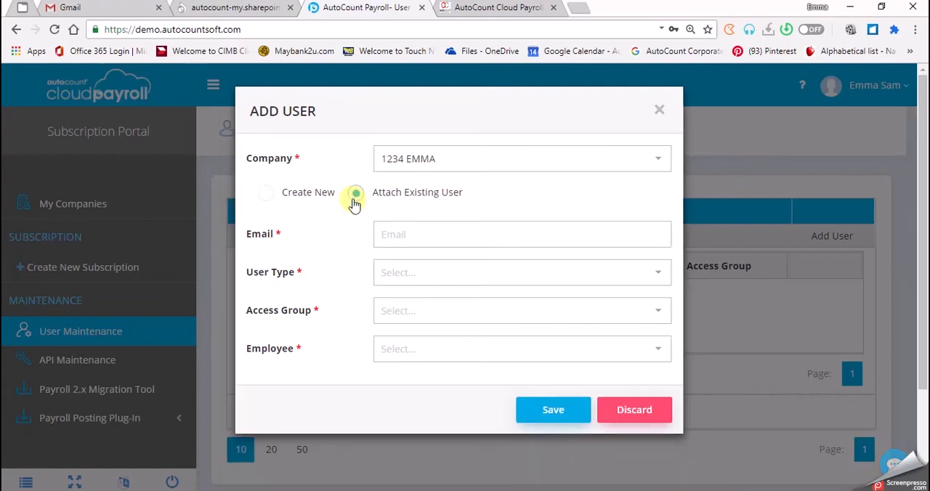
{"action": "left_click", "coordinate": [397, 233]}
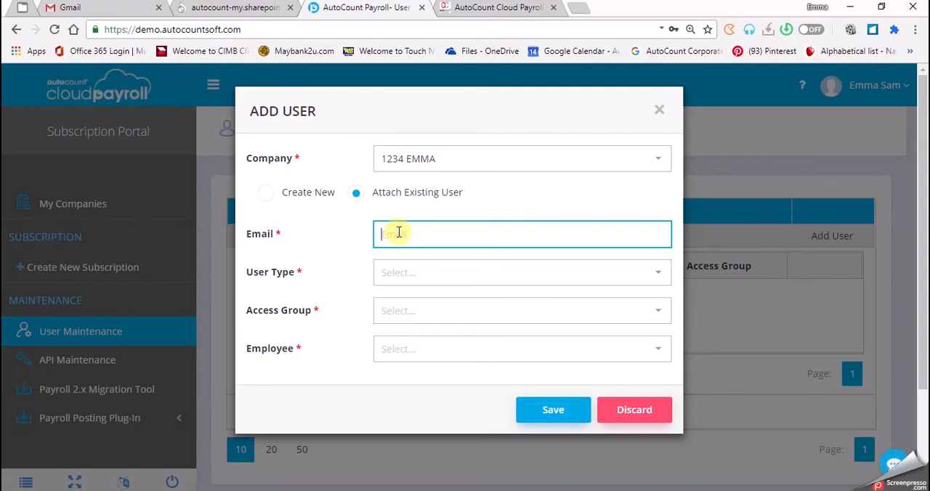
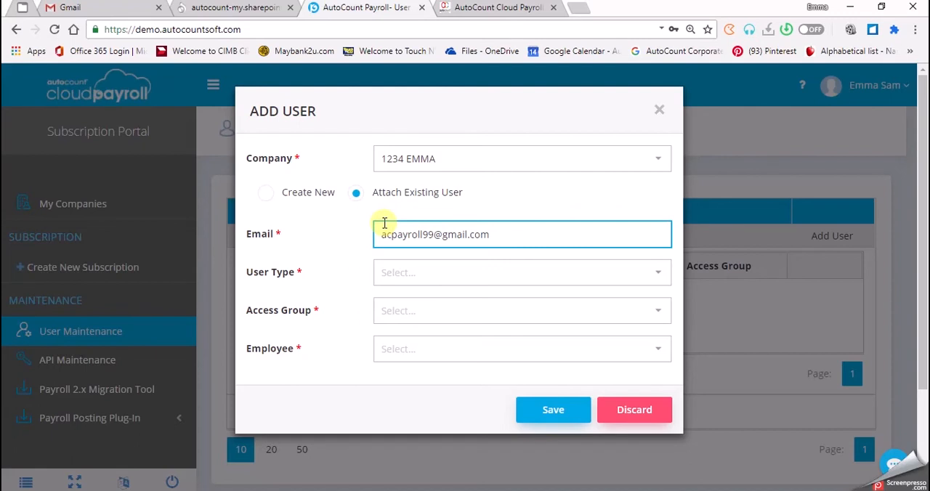
Step: Set the attached user's User Type to Payroll User and Access Group to HR
{"action": "left_click", "coordinate": [415, 284]}
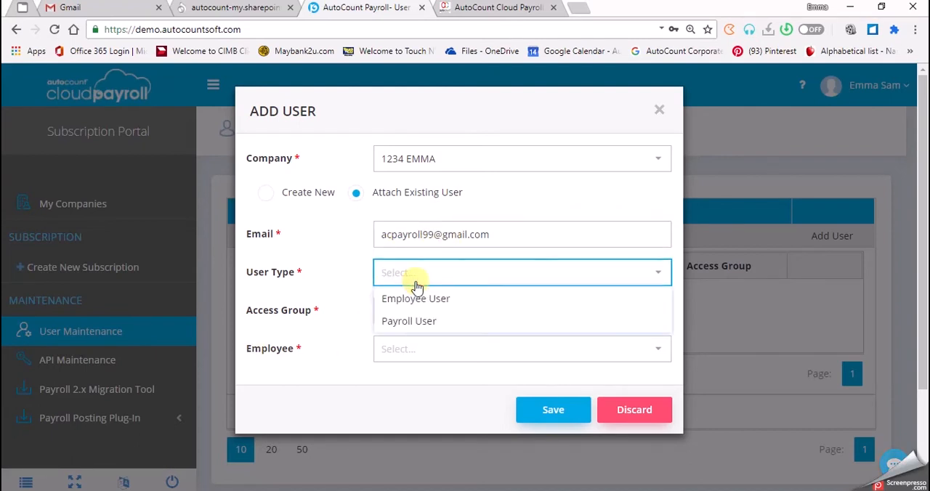
{"action": "left_click", "coordinate": [420, 323]}
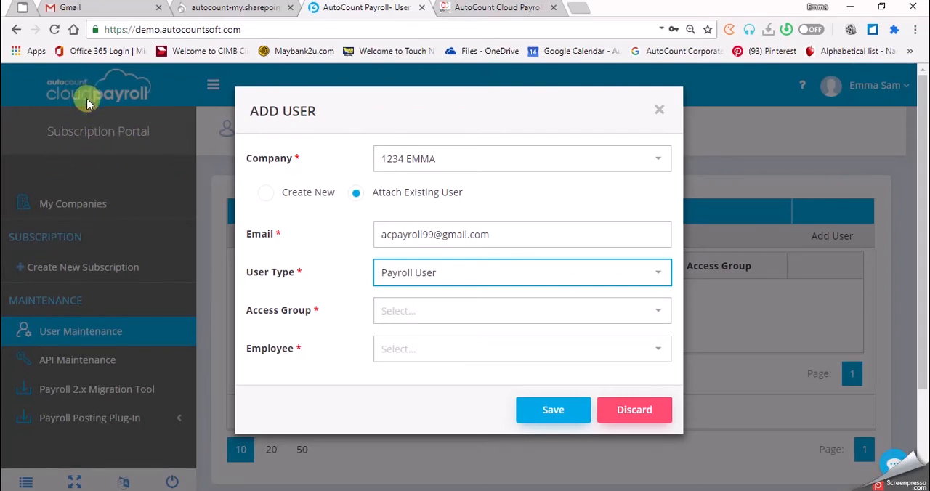
{"action": "left_click", "coordinate": [427, 319]}
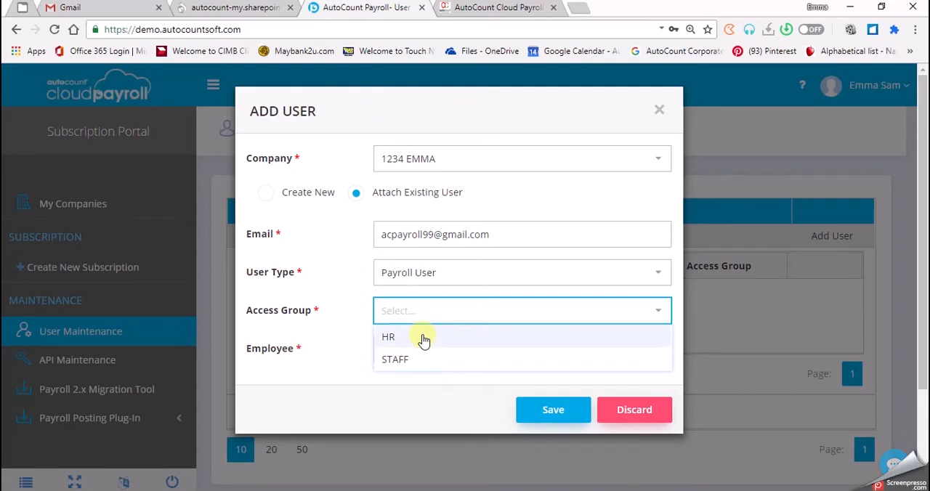
{"action": "left_click", "coordinate": [425, 340]}
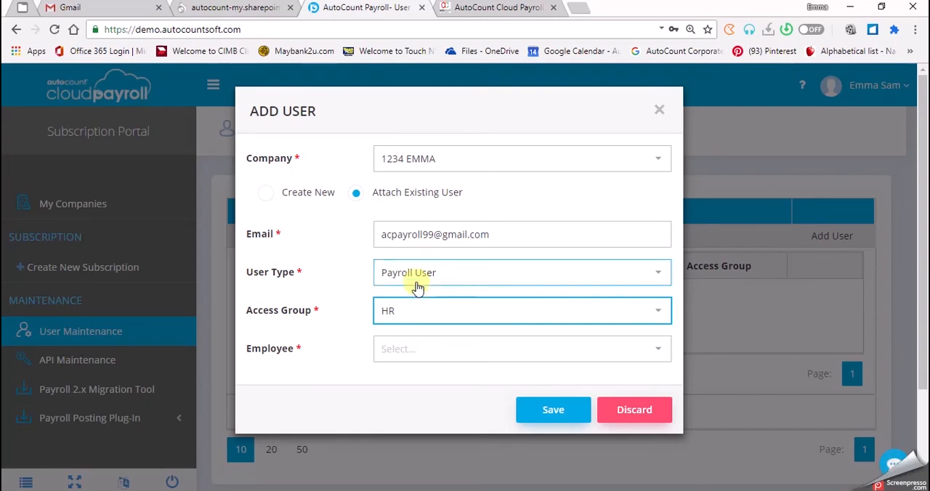
Step: Review the available Access Group and User Type choices for the attached user
{"action": "left_click", "coordinate": [412, 314]}
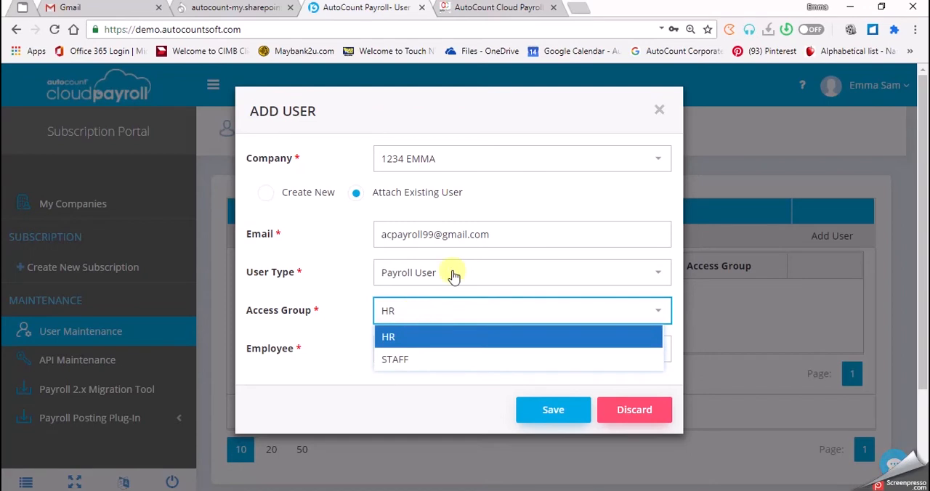
{"action": "left_click", "coordinate": [452, 315]}
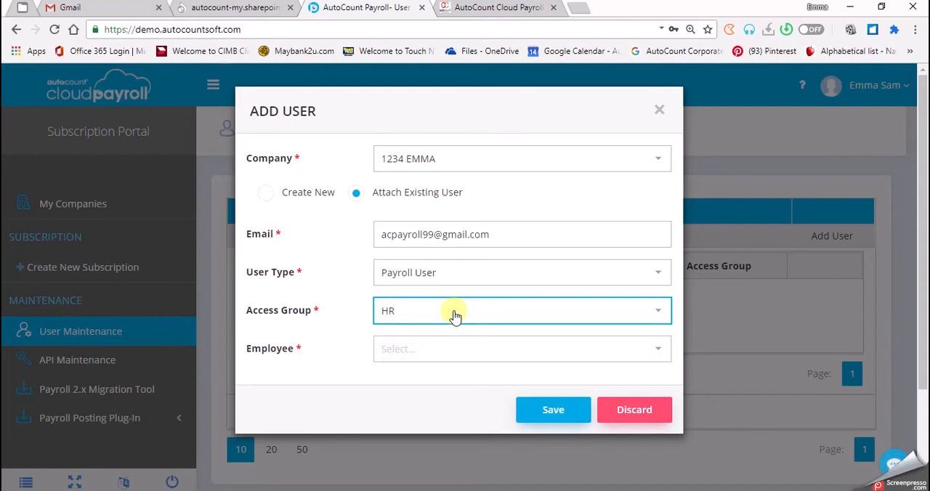
{"action": "left_click", "coordinate": [454, 315]}
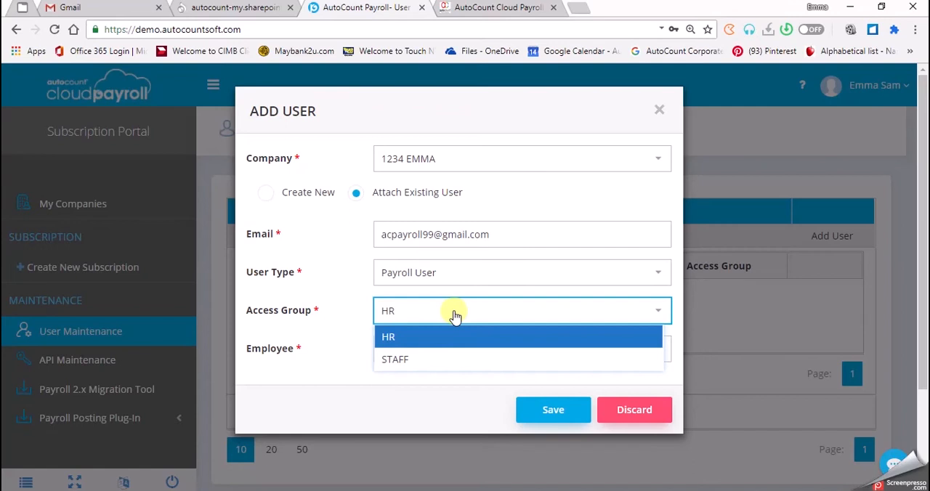
{"action": "left_click", "coordinate": [473, 291]}
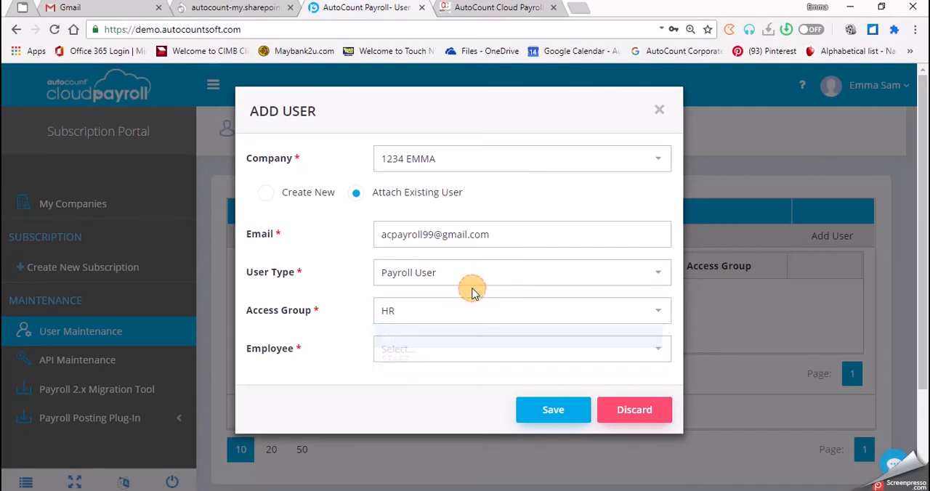
{"action": "left_click", "coordinate": [473, 278]}
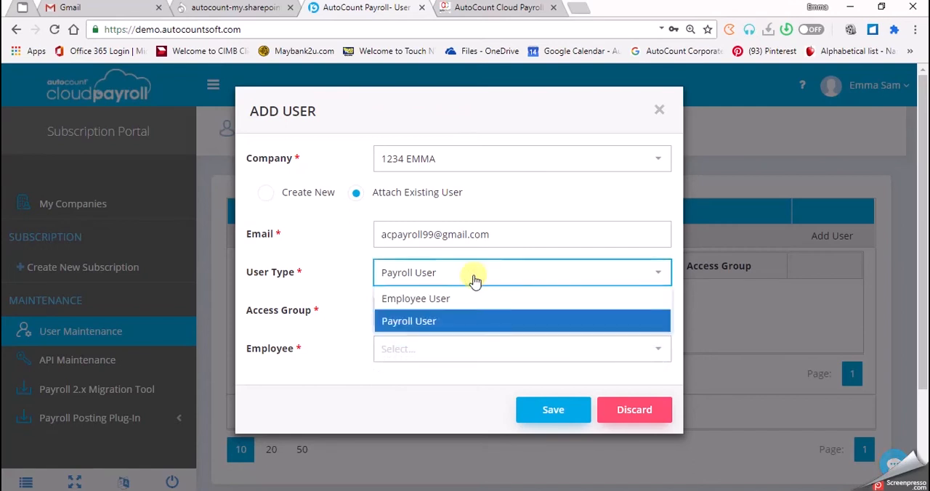
{"action": "left_click", "coordinate": [444, 315]}
{"action": "double_click", "coordinate": [444, 322]}
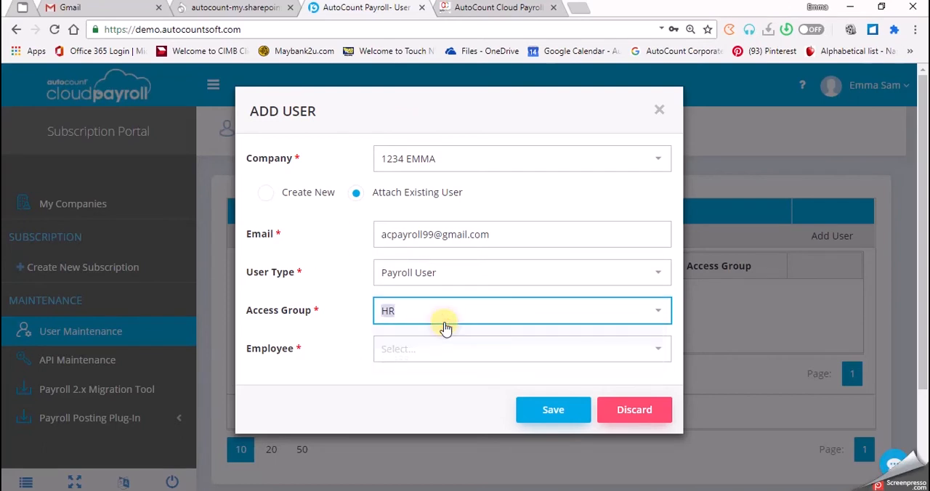
{"action": "left_click", "coordinate": [446, 328]}
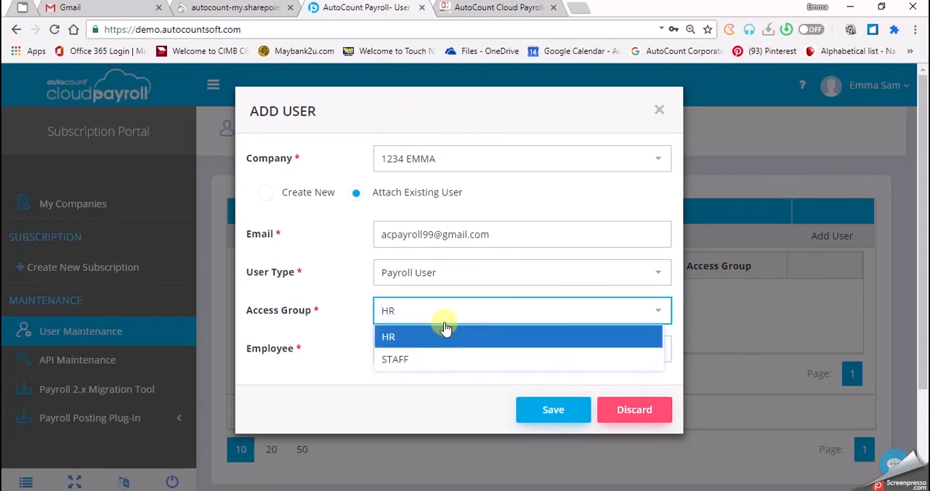
{"action": "left_click", "coordinate": [460, 282]}
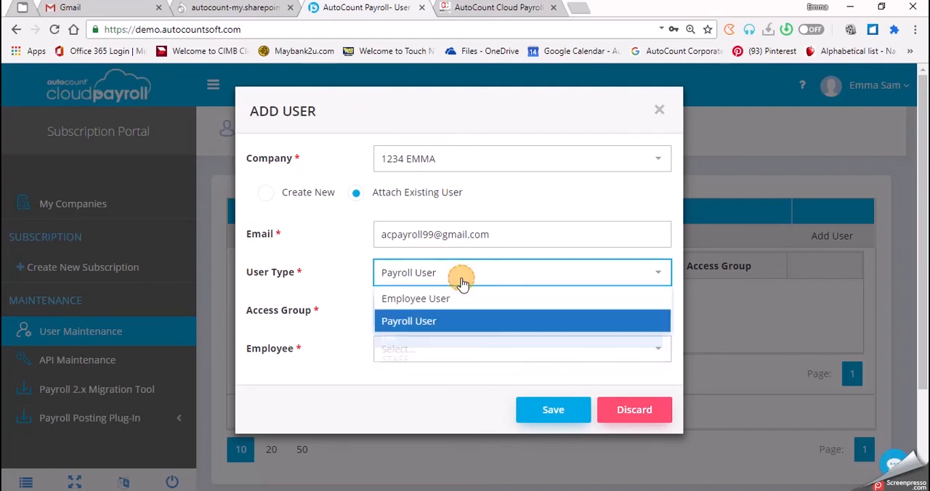
{"action": "left_click", "coordinate": [461, 282]}
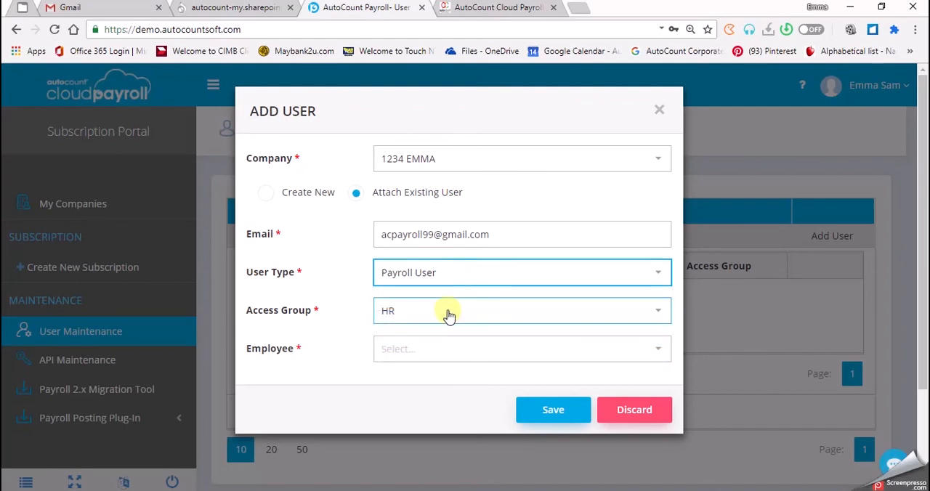
Step: Link the user to the third employee in the list, save the user and dismiss the confirmation
{"action": "left_click", "coordinate": [424, 347]}
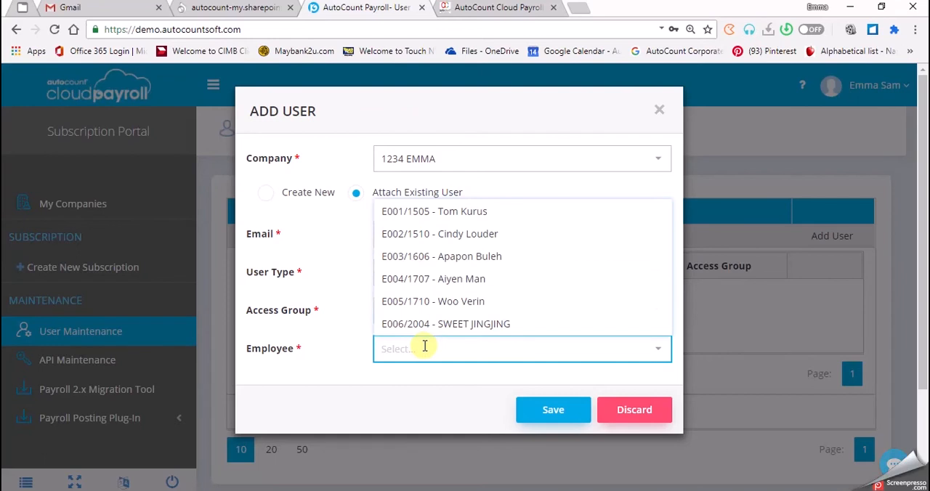
{"action": "left_click", "coordinate": [441, 257]}
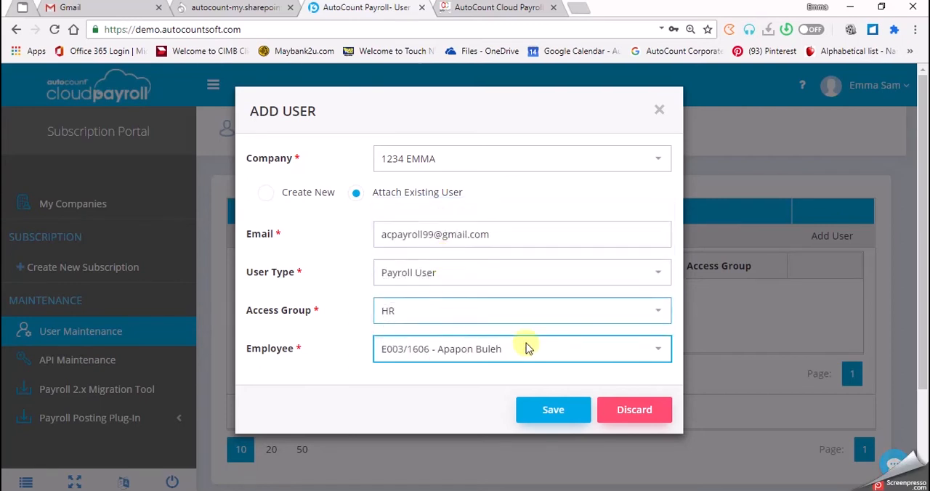
{"action": "left_click", "coordinate": [555, 416]}
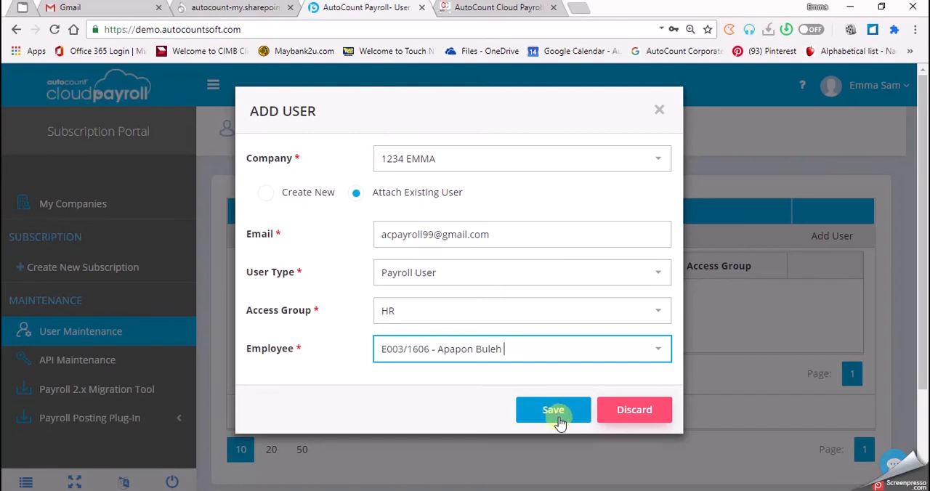
{"action": "left_click", "coordinate": [559, 420]}
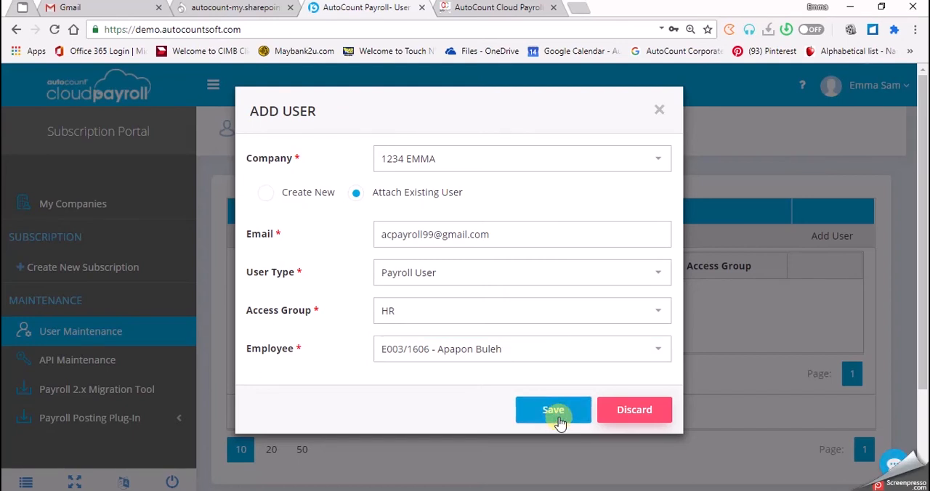
{"action": "left_click", "coordinate": [559, 420]}
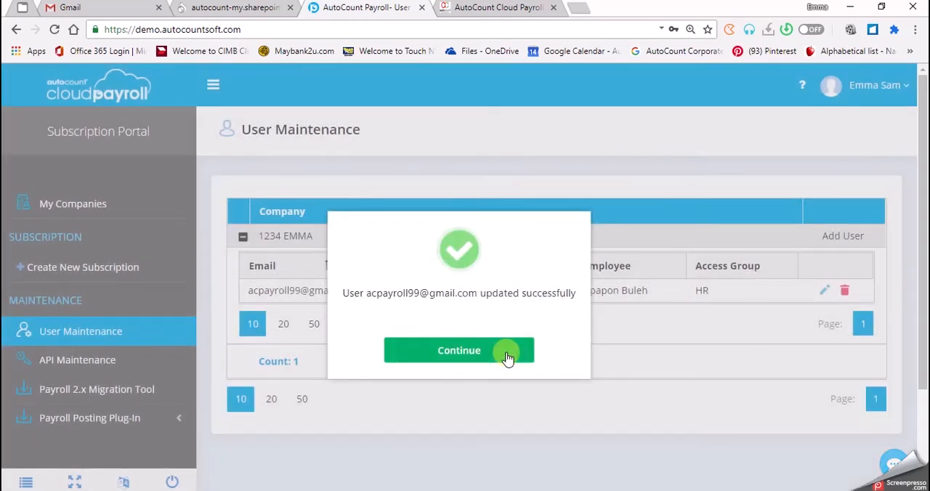
{"action": "left_click", "coordinate": [507, 356]}
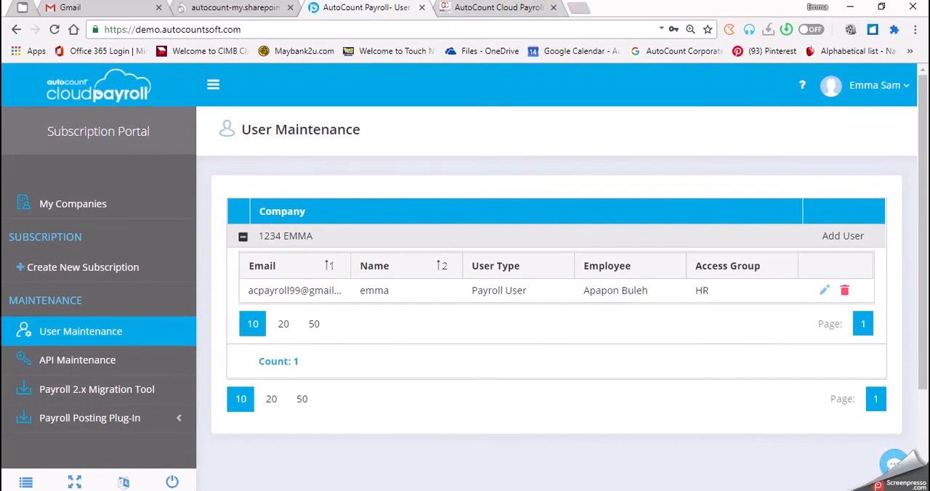
{"action": "mouse_move", "coordinate": [286, 490]}
{"action": "left_click", "coordinate": [585, 9]}
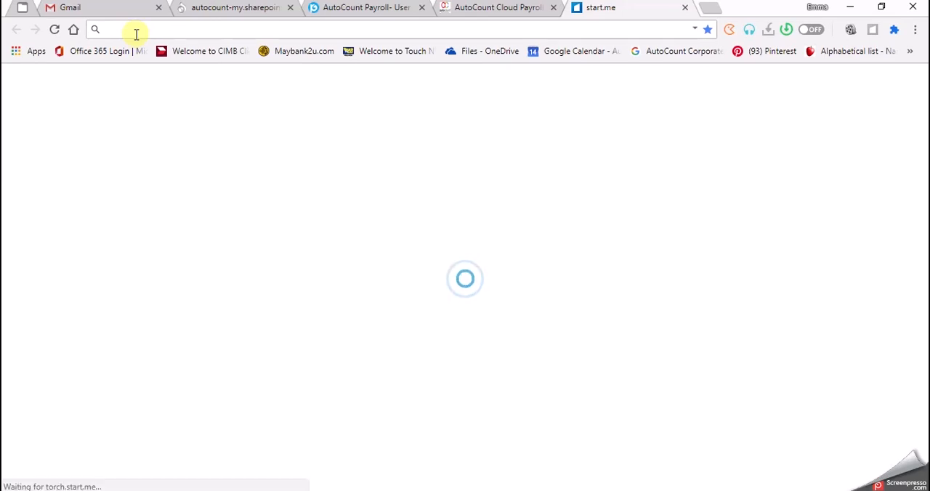
{"action": "left_click", "coordinate": [327, 7]}
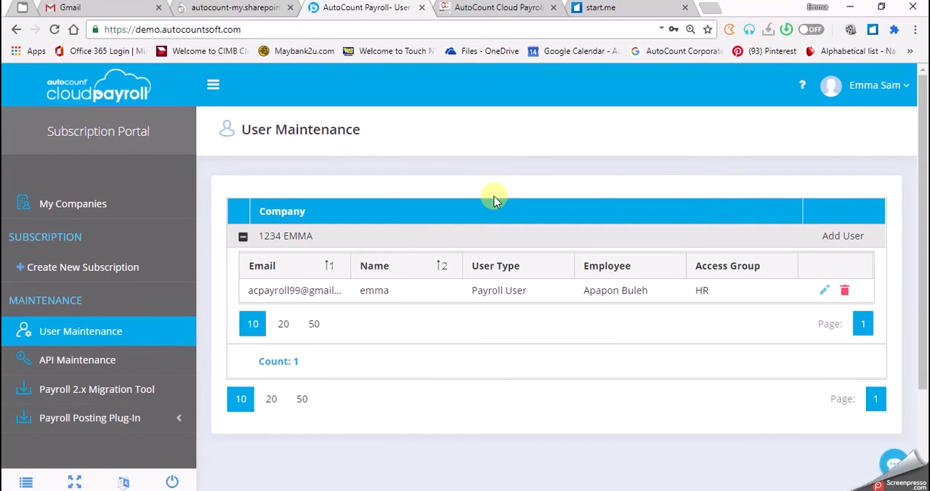
{"action": "left_click", "coordinate": [686, 8]}
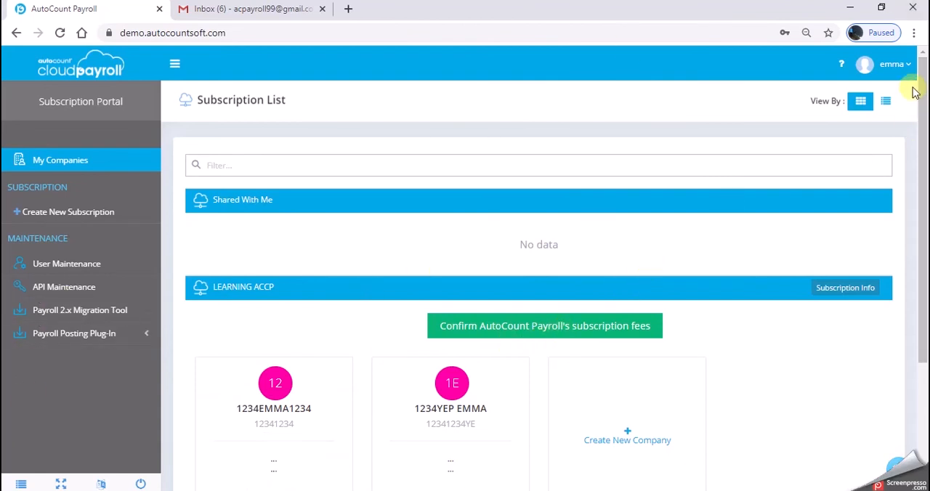
Step: Open the 1234 EMMA company access invitation in the invited user's Gmail, follow its login link and close the old portal page
{"action": "left_click", "coordinate": [900, 67]}
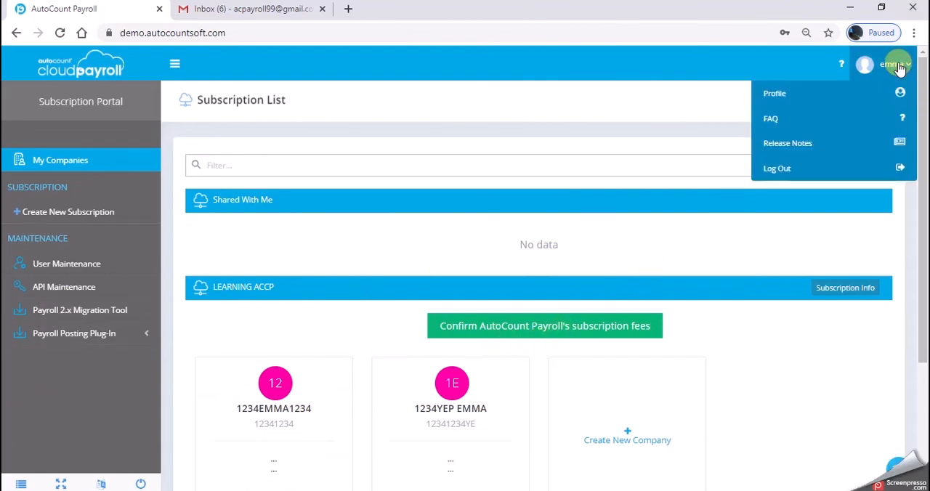
{"action": "left_click", "coordinate": [900, 67]}
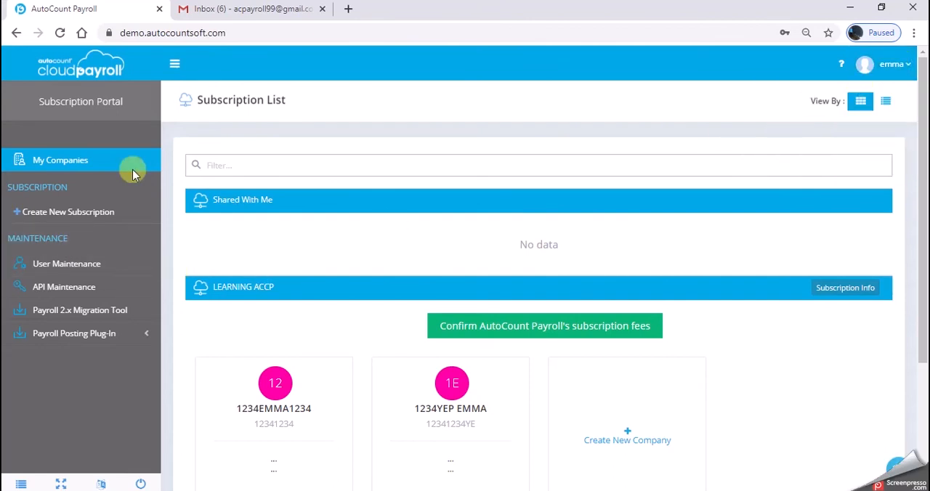
{"action": "left_click", "coordinate": [224, 10]}
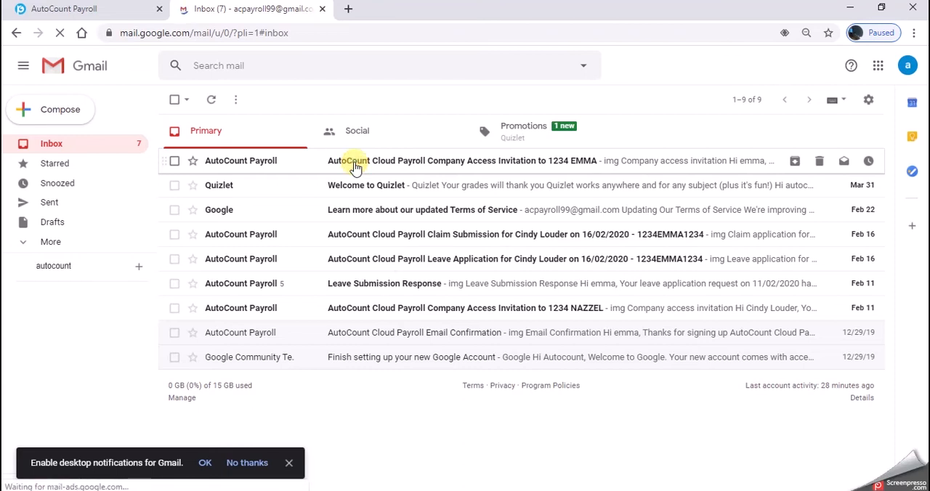
{"action": "left_click", "coordinate": [355, 167]}
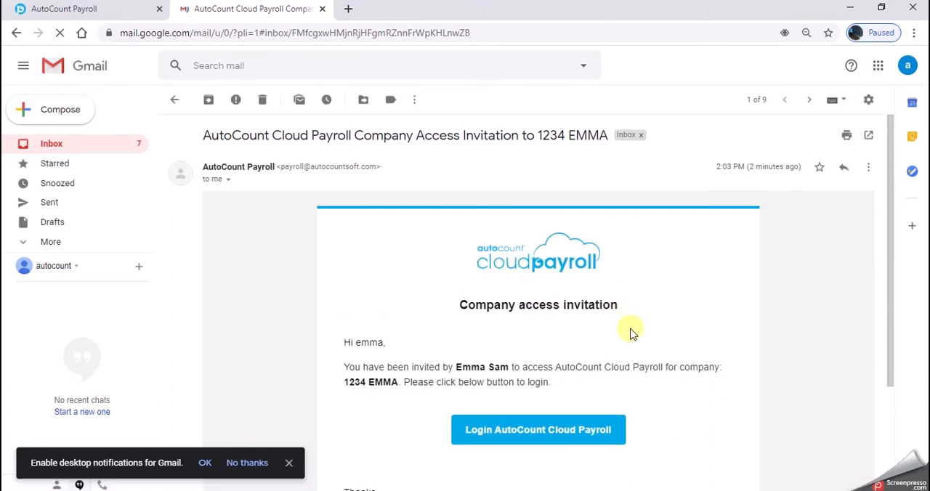
{"action": "scroll", "coordinate": [631, 333], "scroll_direction": "down", "scroll_amount": 1}
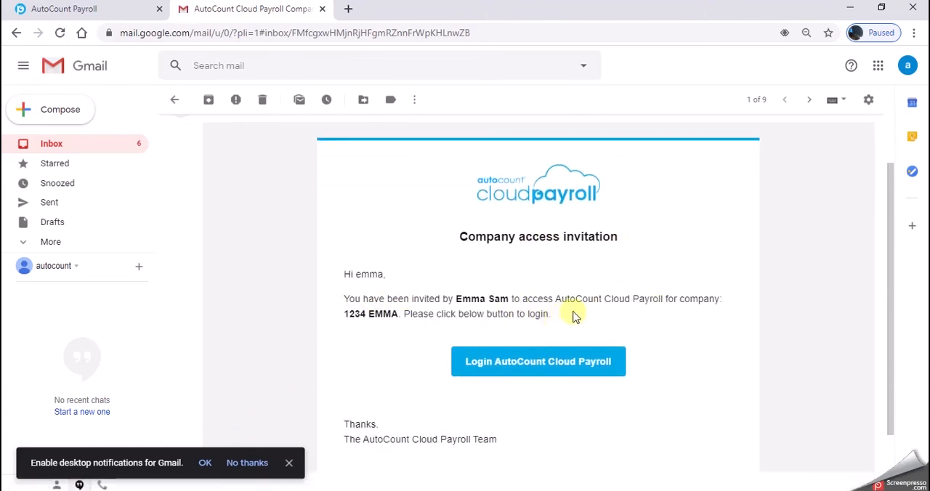
{"action": "left_click", "coordinate": [513, 369]}
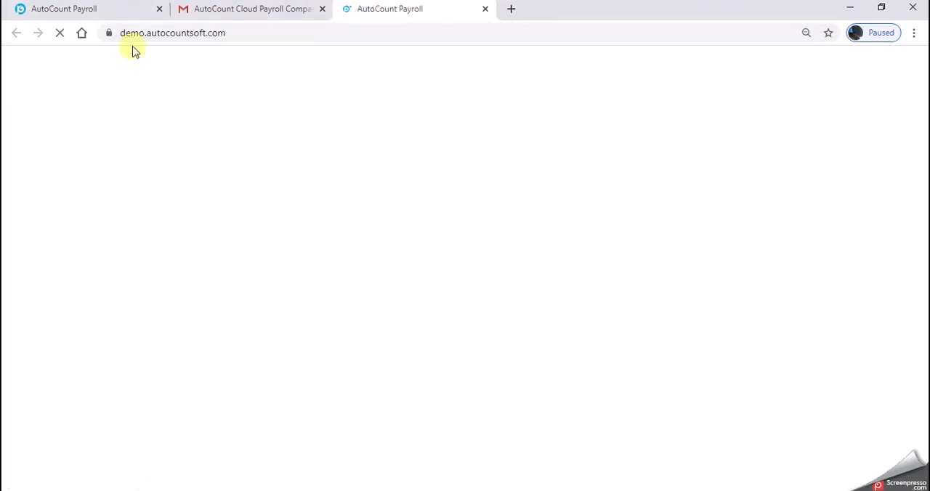
{"action": "left_click", "coordinate": [159, 9]}
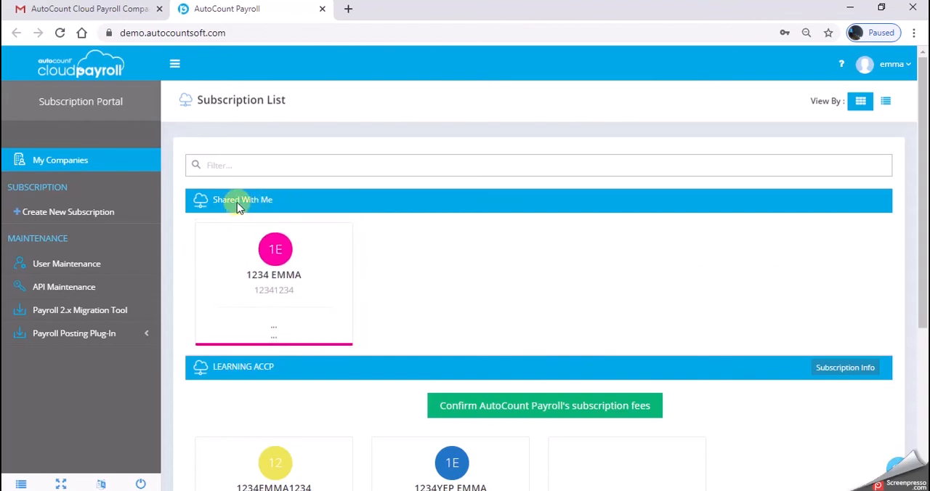
Step: Review the invited user's Subscription List and open the company 1234 EMMA under Shared With Me
{"action": "scroll", "coordinate": [284, 204], "scroll_direction": "down", "scroll_amount": 1}
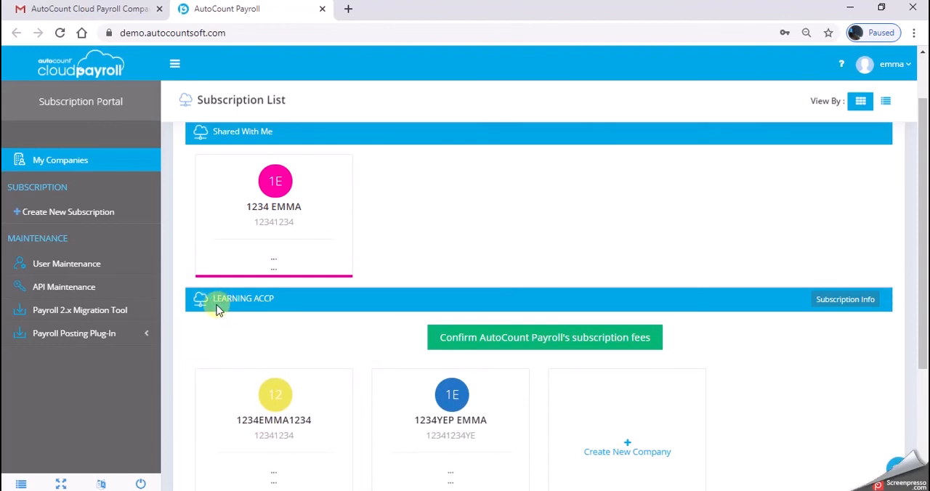
{"action": "scroll", "coordinate": [213, 283], "scroll_direction": "up", "scroll_amount": 2}
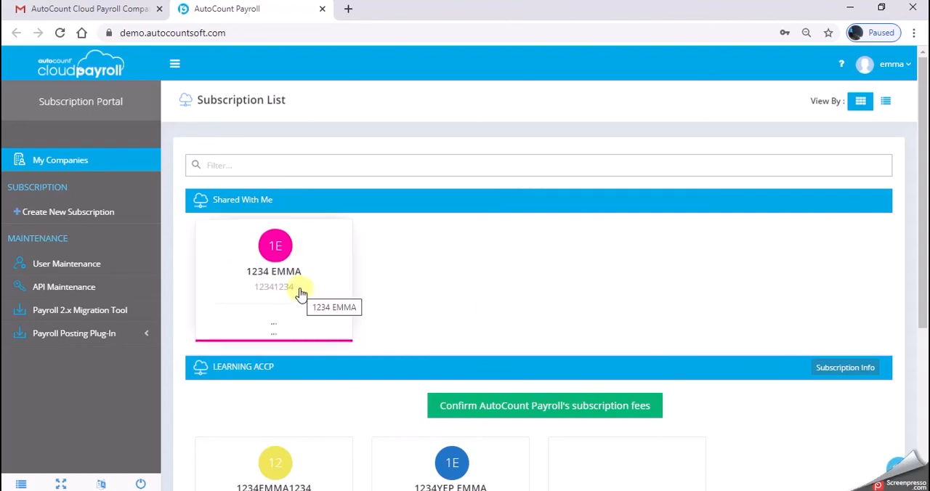
{"action": "left_click", "coordinate": [276, 274]}
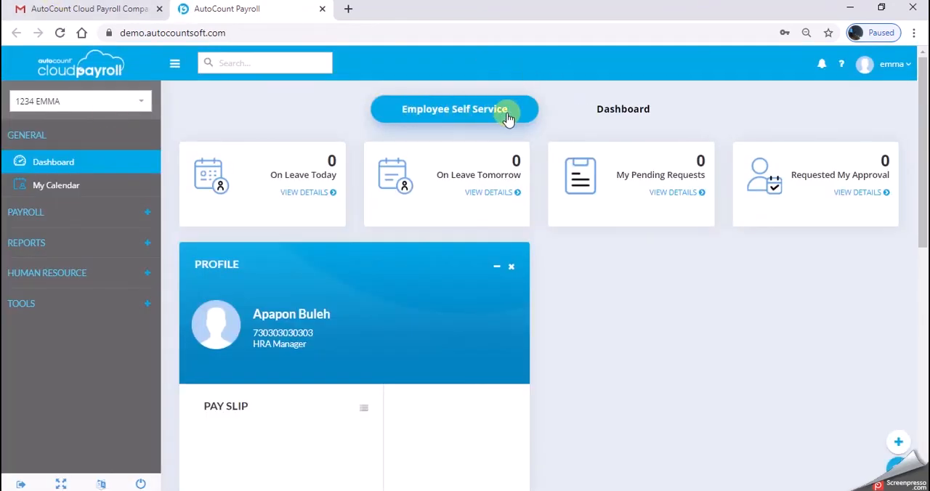
Step: Compare the company's Dashboard view with the Employee Self Service view and check the signed-in account's options
{"action": "left_click", "coordinate": [649, 116]}
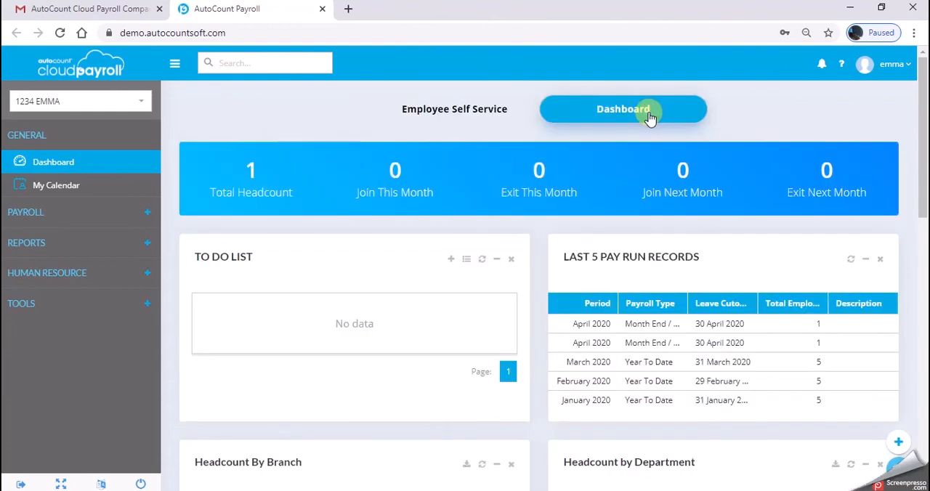
{"action": "left_click", "coordinate": [451, 115]}
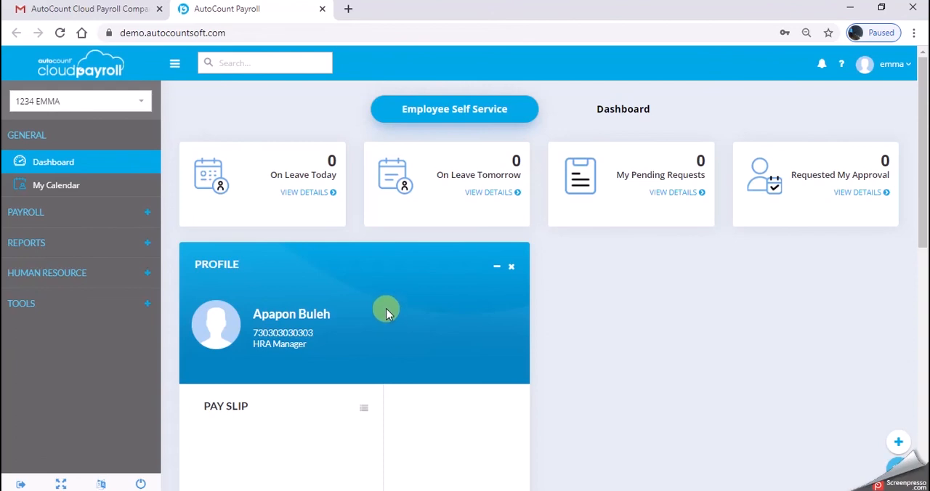
{"action": "left_click", "coordinate": [899, 66]}
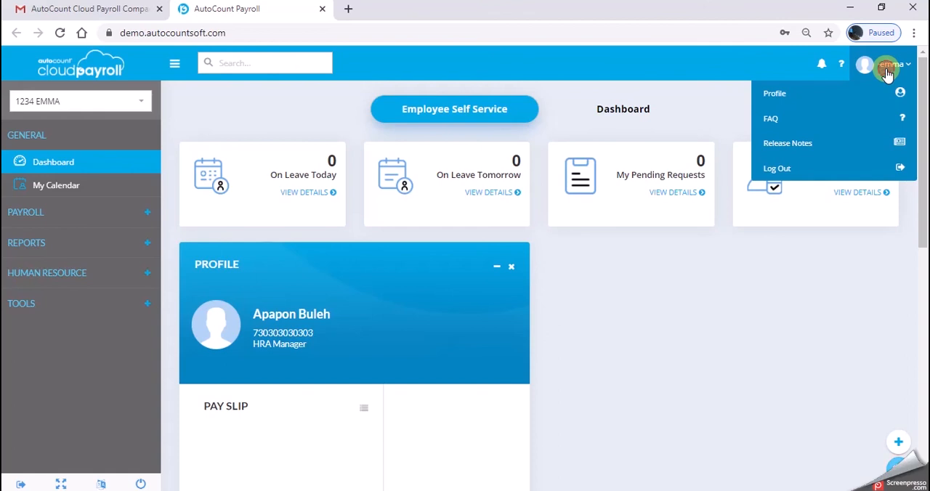
{"action": "left_click", "coordinate": [887, 72]}
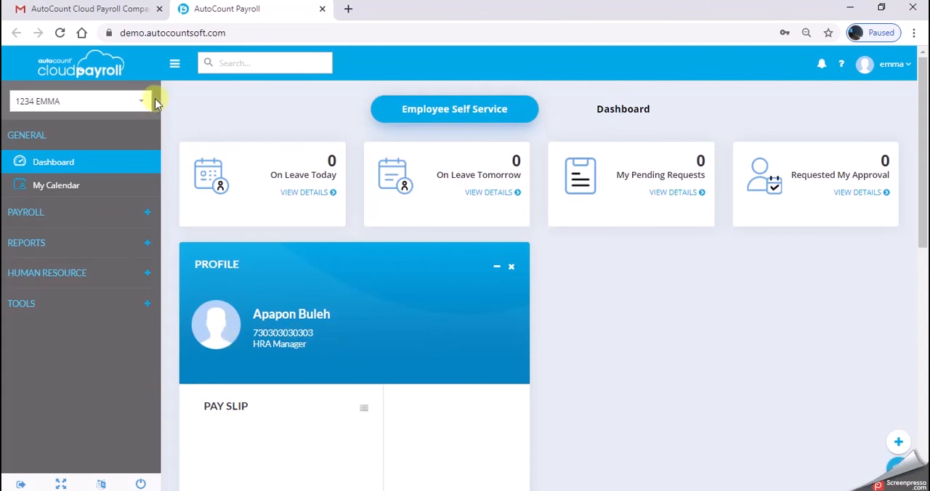
Step: Open Employee Maintenance under Payroll and show 20 records per page
{"action": "left_click", "coordinate": [141, 217]}
{"action": "left_click", "coordinate": [139, 237]}
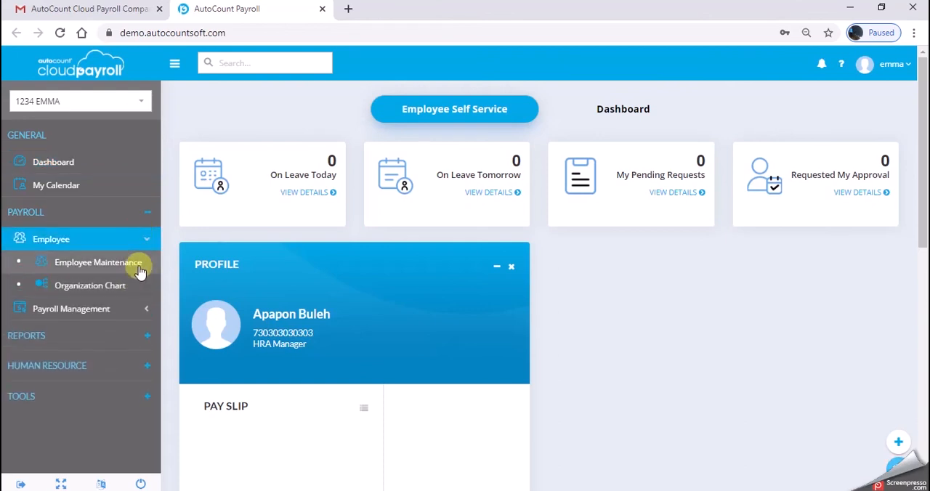
{"action": "left_click", "coordinate": [145, 266]}
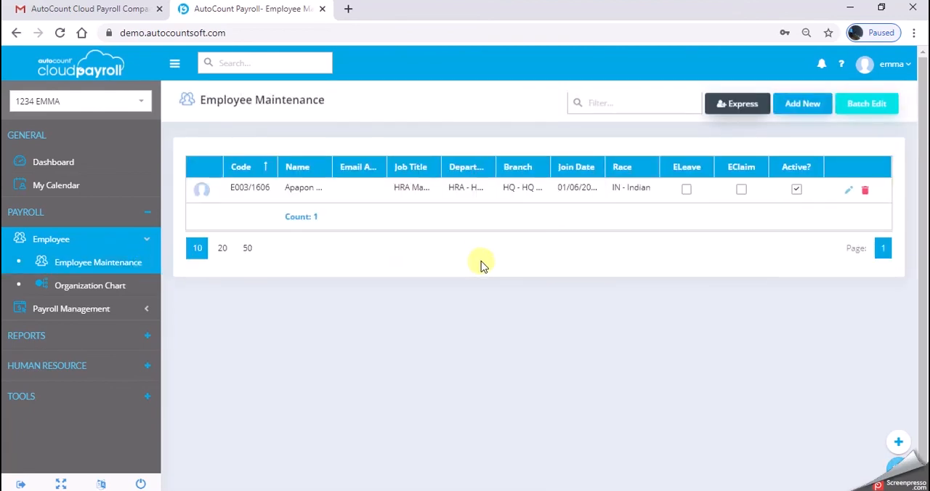
{"action": "left_click", "coordinate": [113, 247]}
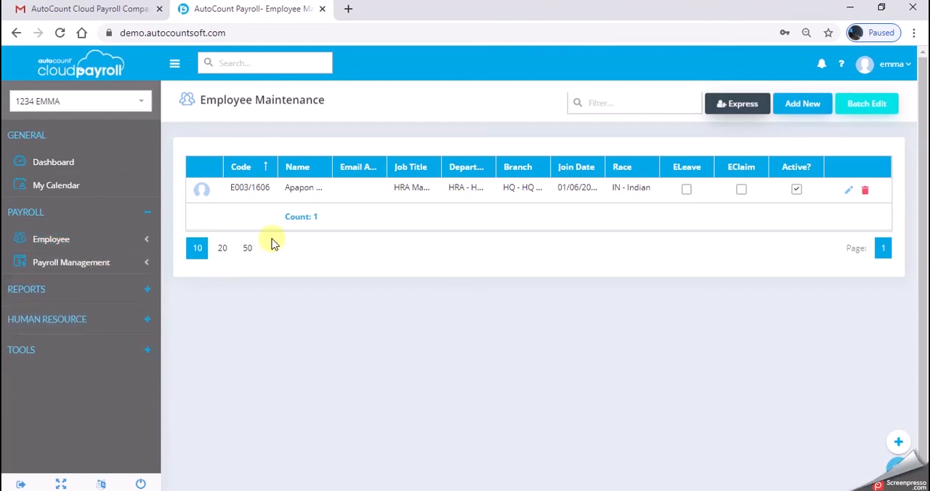
{"action": "left_click", "coordinate": [223, 250]}
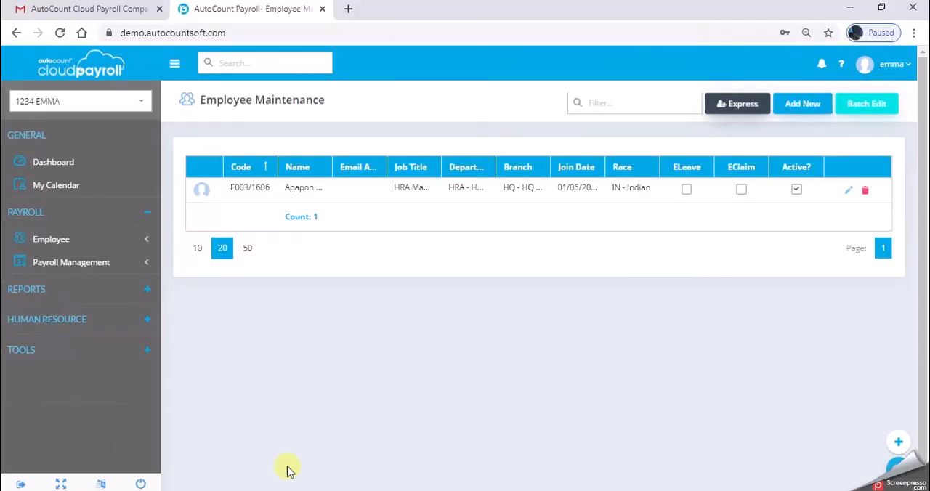
Step: Show the available report categories and return to the company's dashboard
{"action": "left_click", "coordinate": [116, 292]}
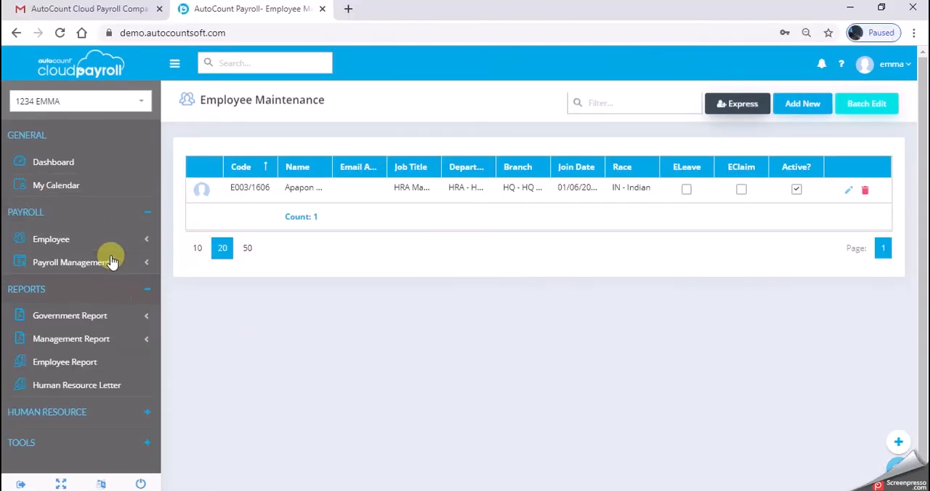
{"action": "left_click", "coordinate": [99, 160]}
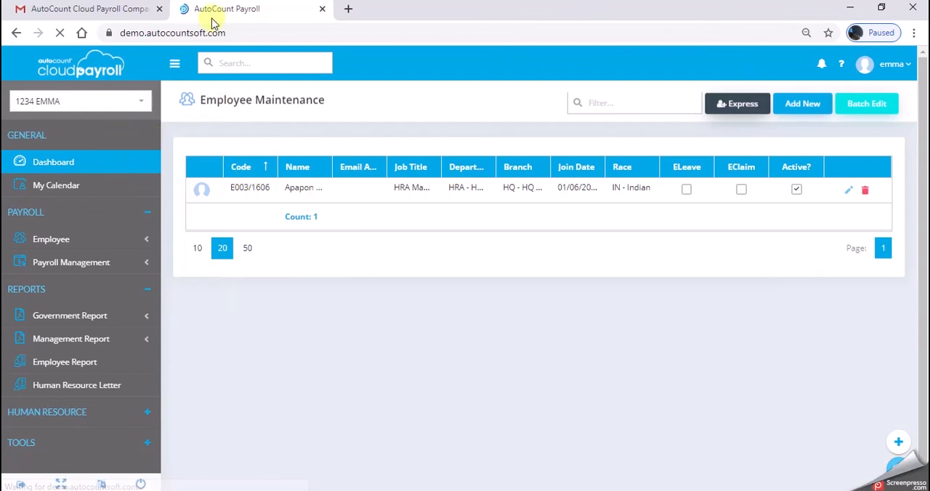